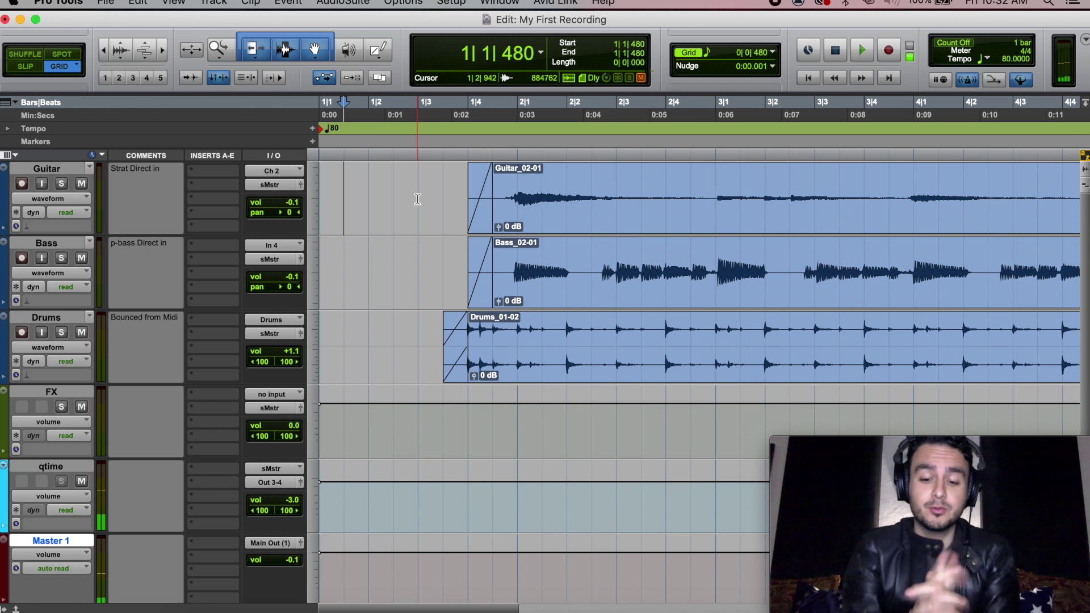
Switch to the Mix window and select the Guitar, Bass and Drums tracks in turn.
key("super+equal")
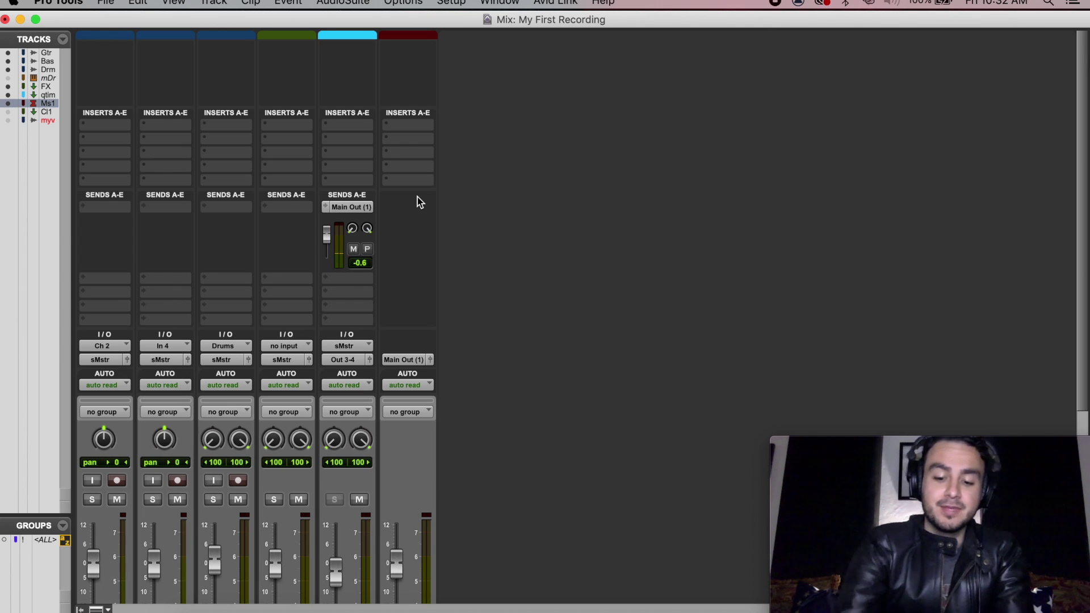
scroll(419, 201, "down", 5)
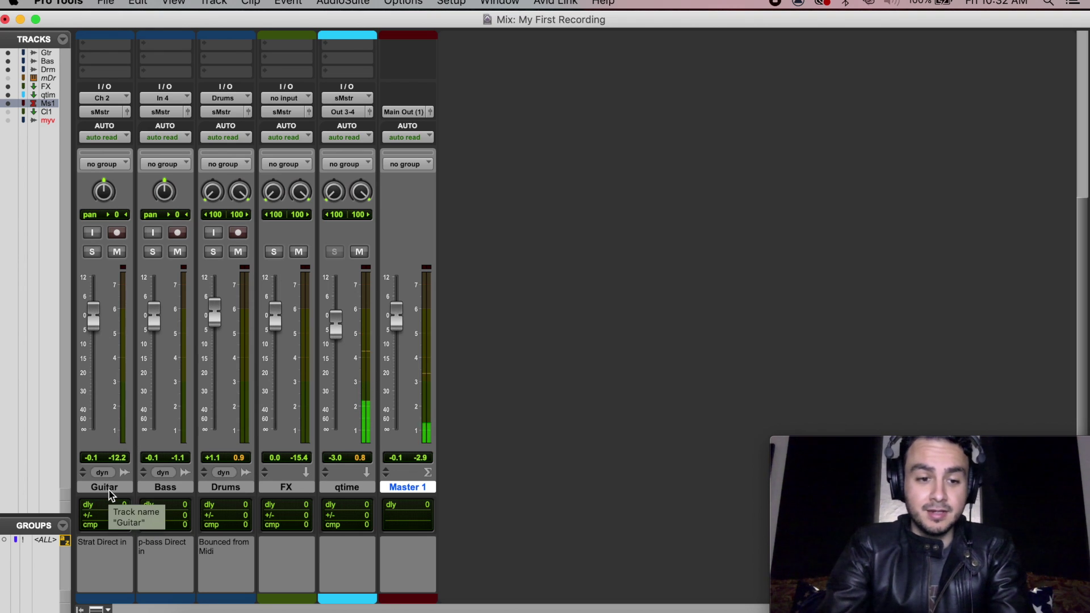
left_click(110, 493)
left_click(166, 491)
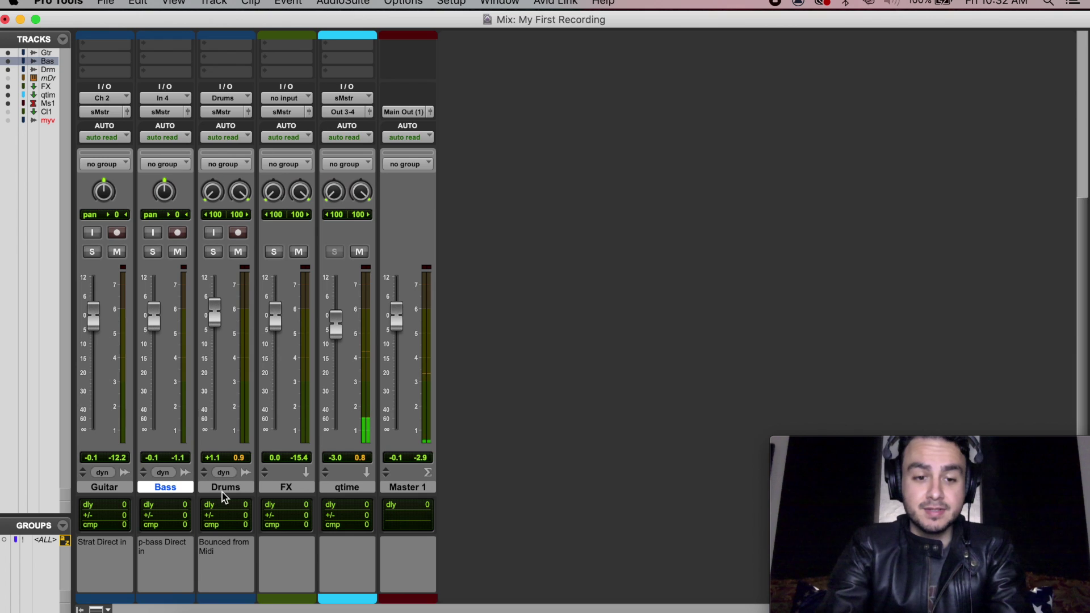
left_click(226, 494)
scroll(223, 492, "up", 5)
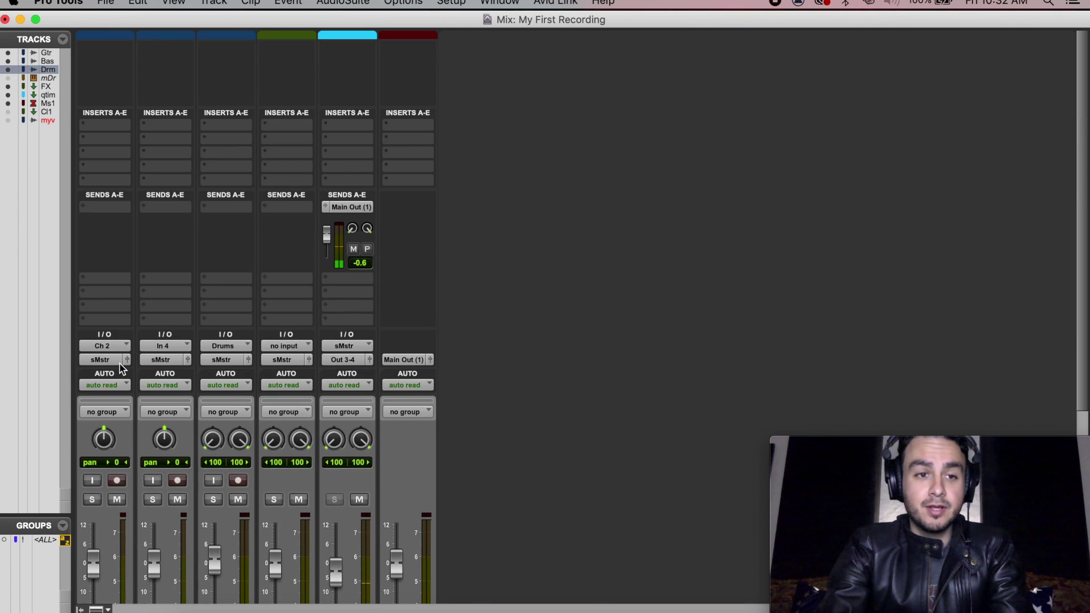
Insert the mono EQ3 7-Band plug-in in the Guitar track's first insert slot.
left_click(93, 127)
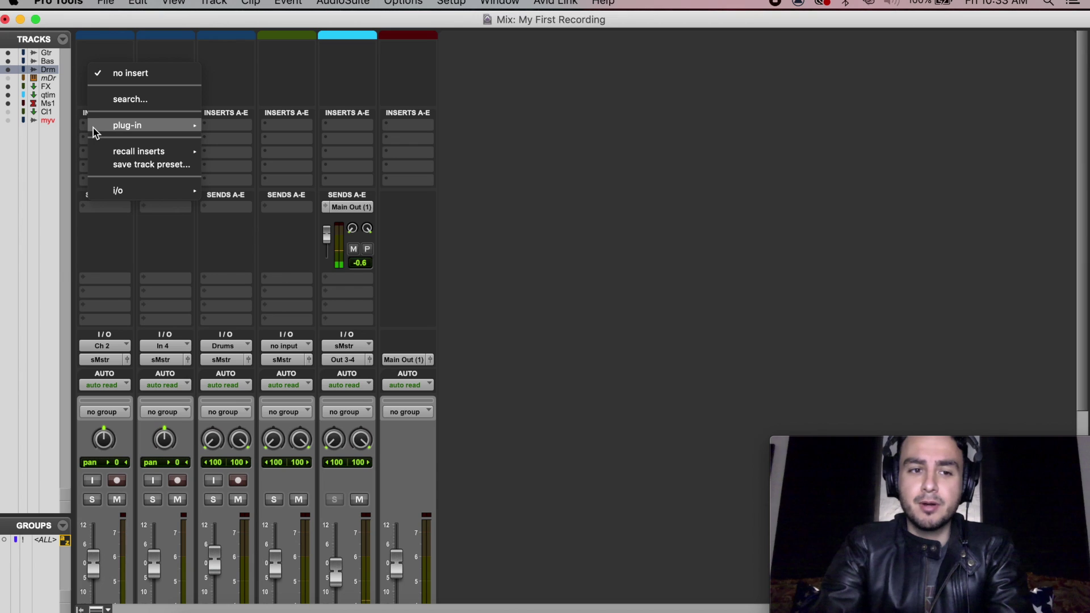
mouse_move(93, 130)
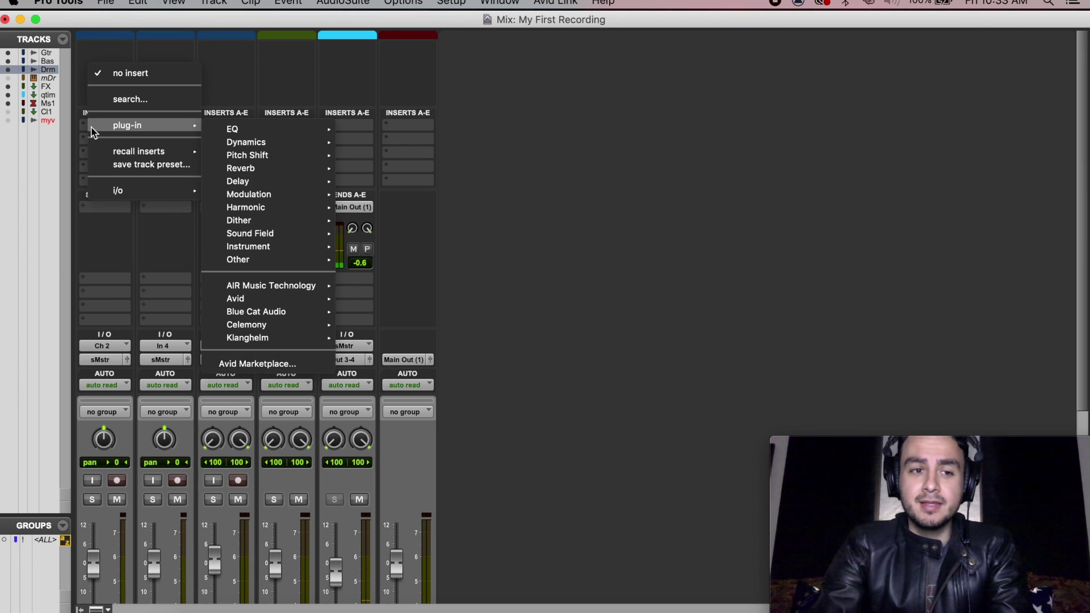
mouse_move(223, 135)
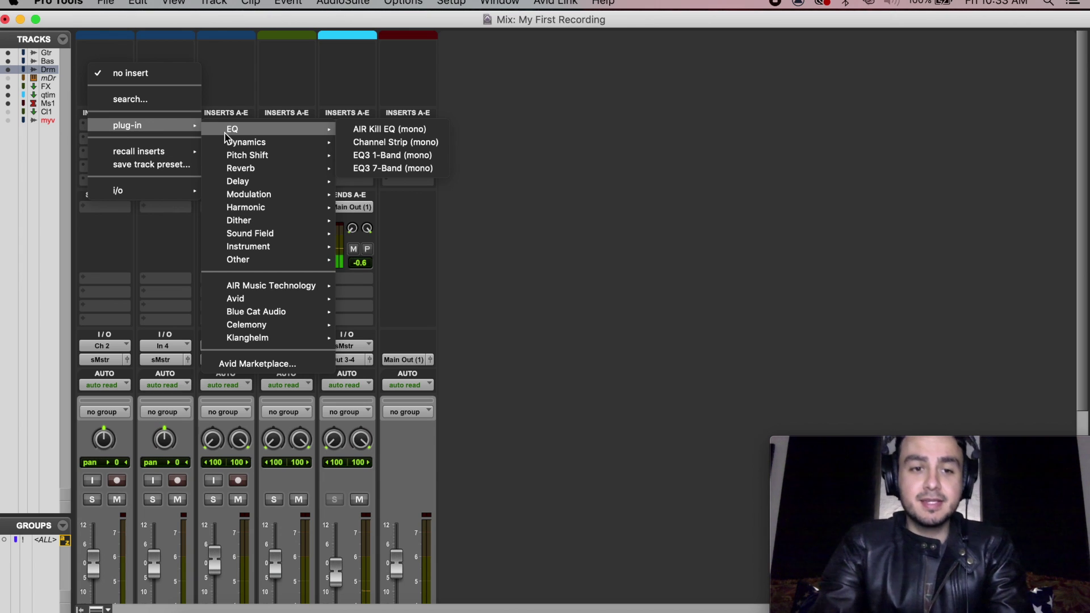
left_click(380, 171)
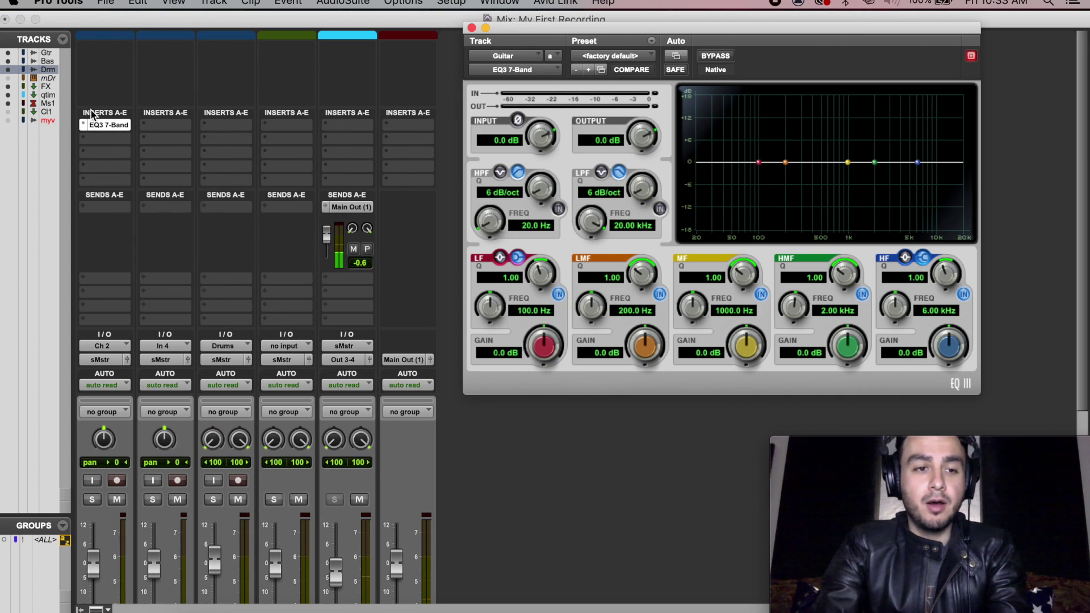
Copy the Guitar track's EQ3 7-Band to the first insert slot of the Bass and Drums tracks.
left_click(107, 132)
left_click_drag(107, 131, 221, 127)
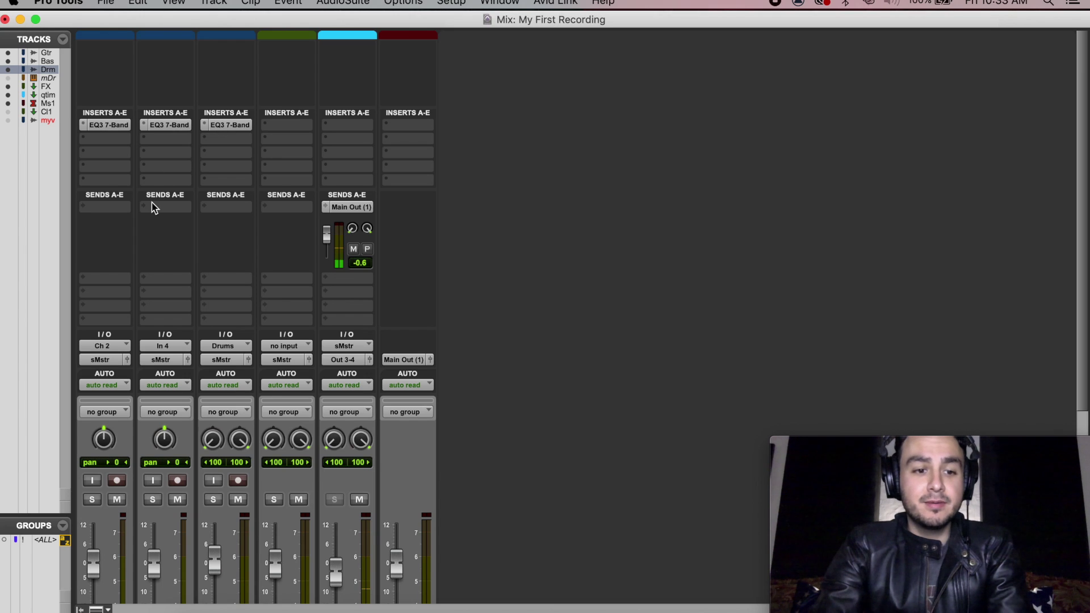
scroll(152, 203, "down", 8)
scroll(152, 204, "up", 4)
scroll(152, 206, "down", 3)
scroll(153, 206, "up", 8)
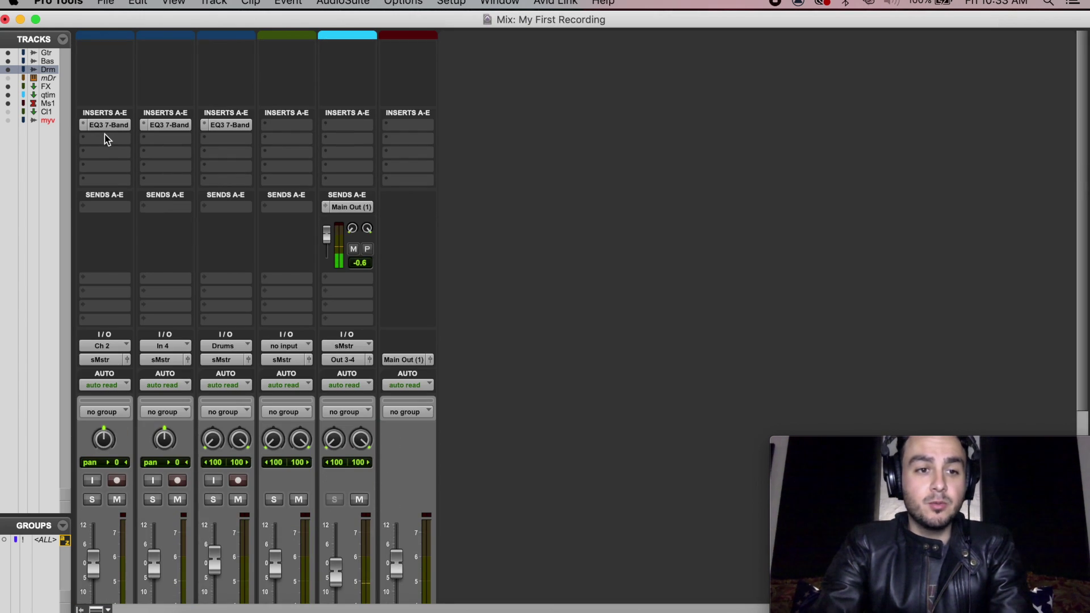
Enable the high-pass filter in the Guitar EQ and set its frequency to 80.5 Hz.
left_click(100, 125)
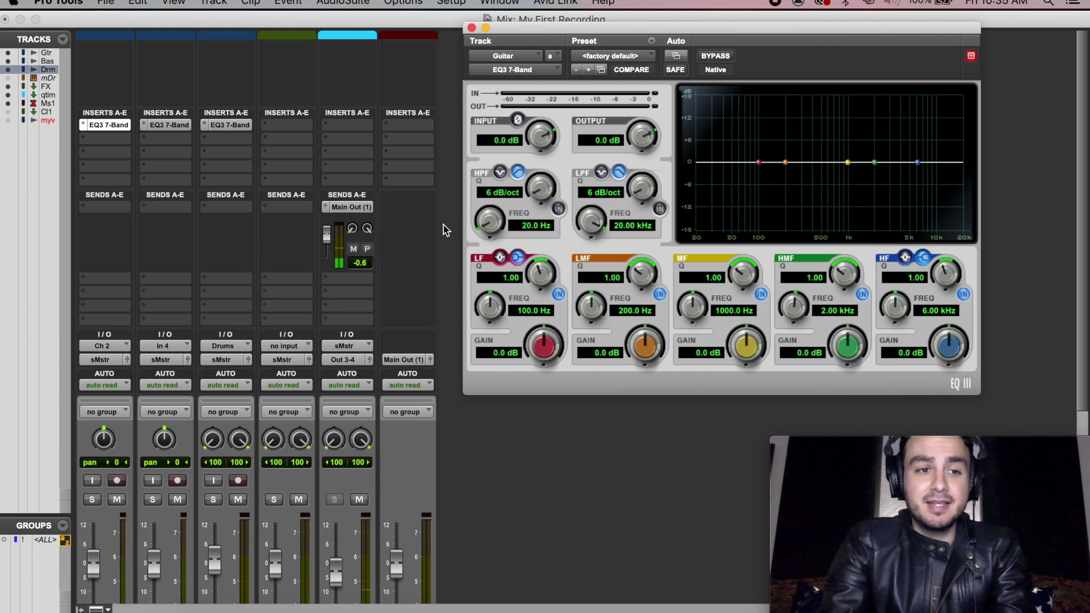
left_click(116, 126)
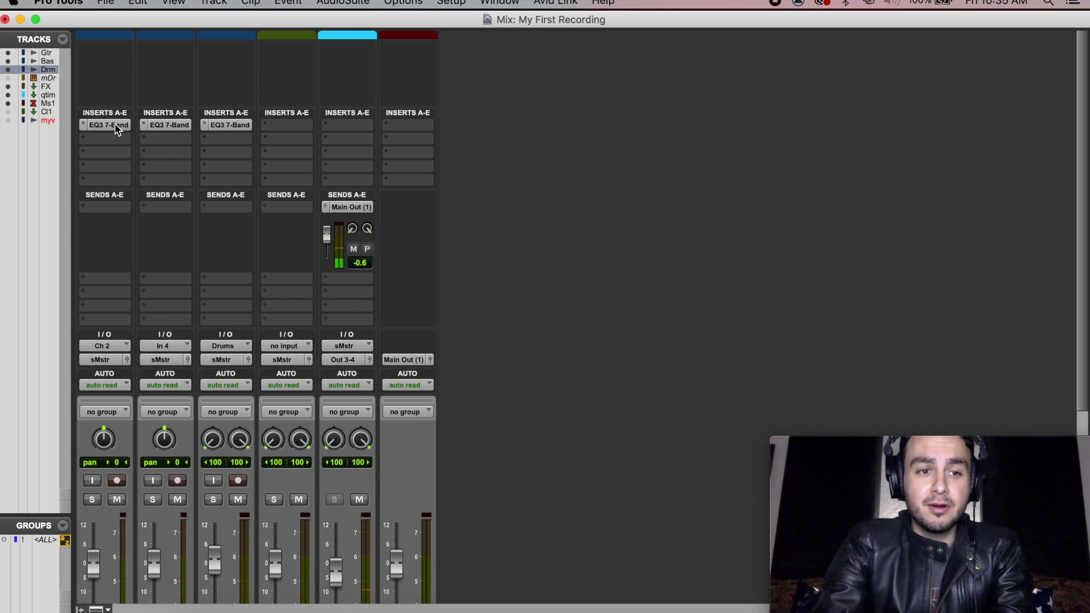
left_click(117, 126)
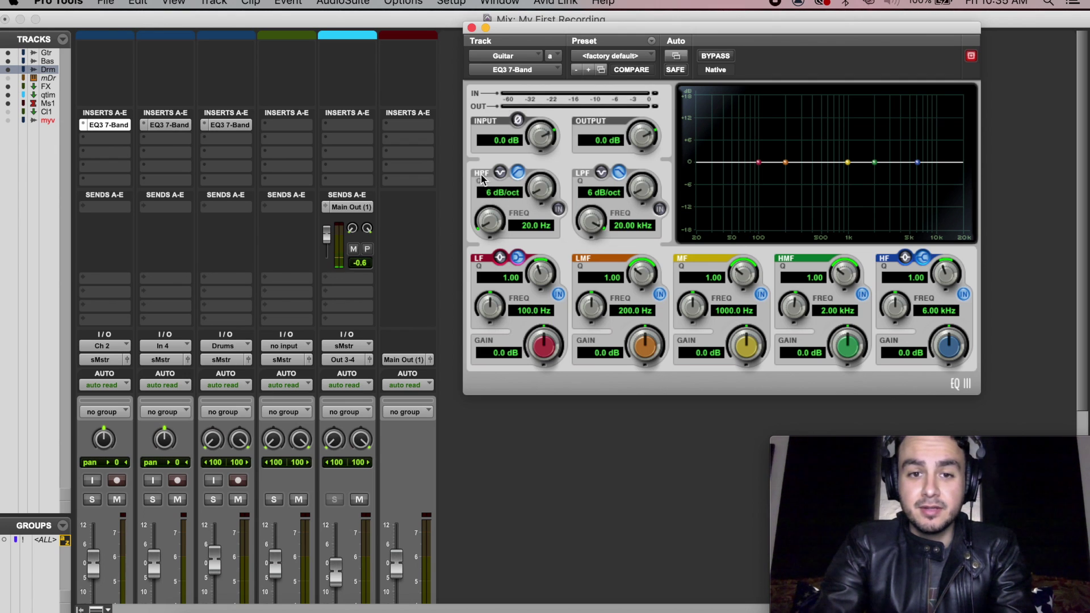
left_click(558, 209)
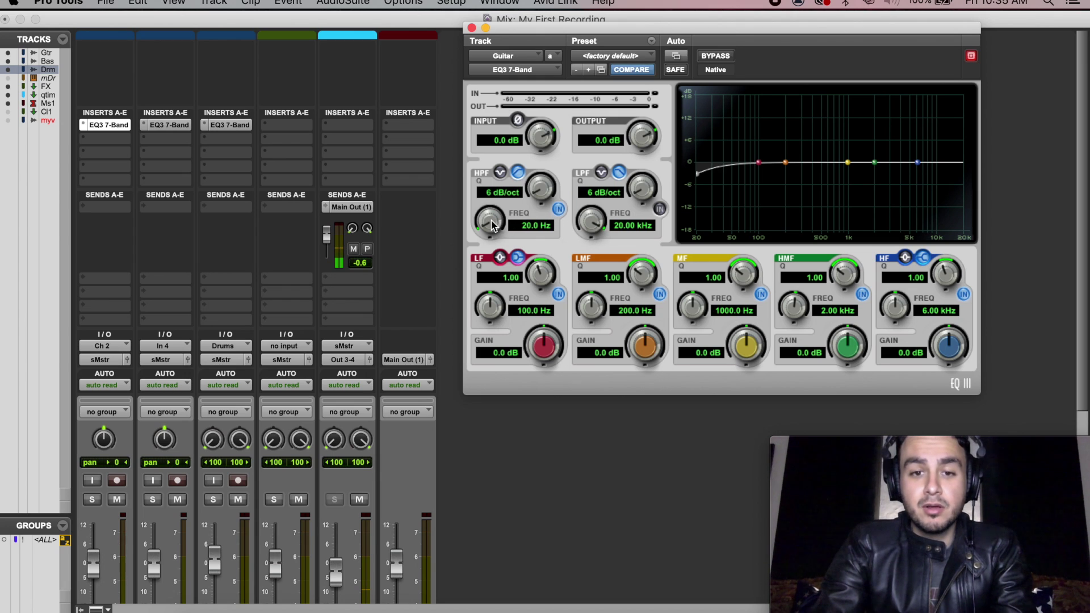
left_click_drag(492, 226, 472, 151)
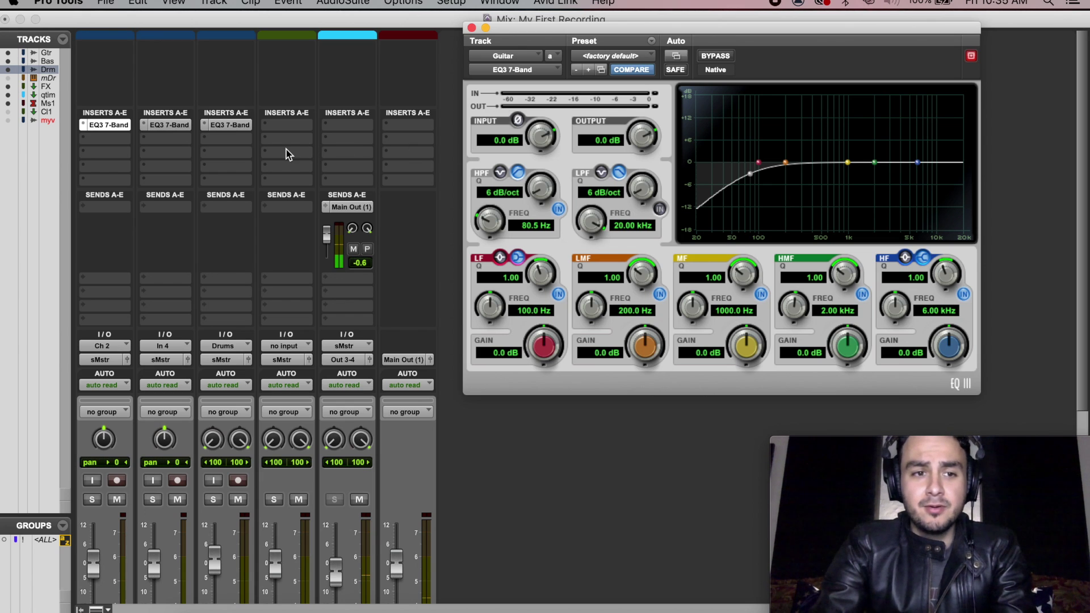
Enable the high-pass filter in the Bass EQ and set its frequency to 30.0 Hz.
left_click(176, 127)
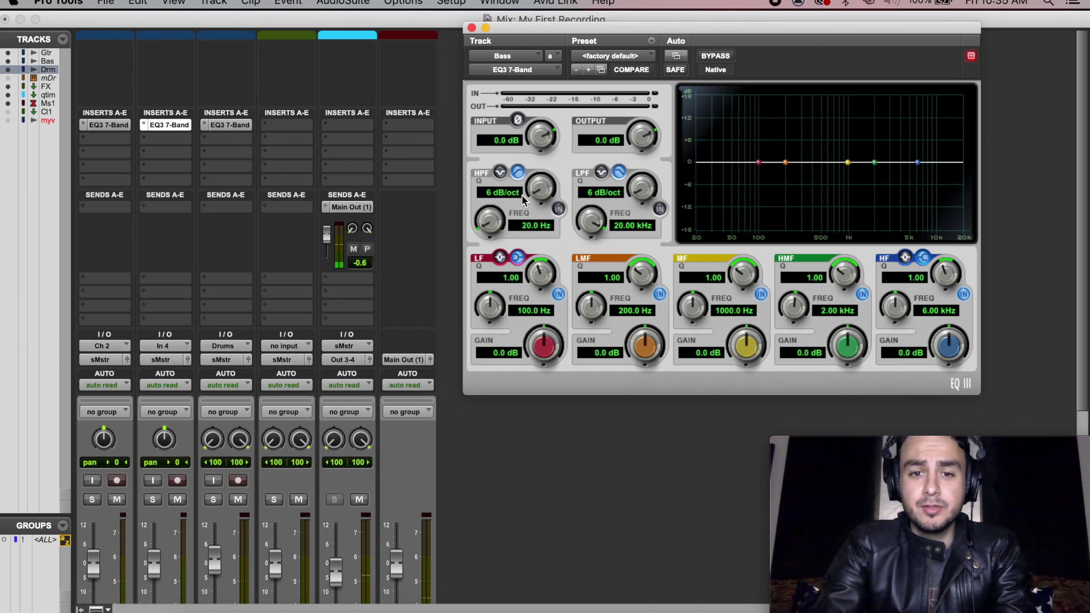
left_click(558, 209)
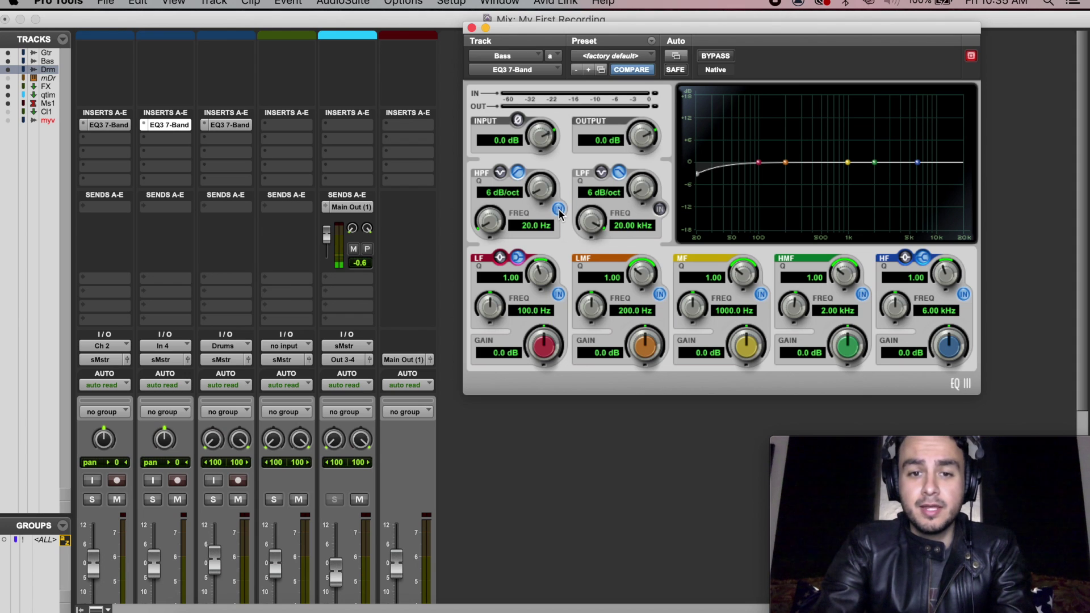
left_click_drag(493, 225, 478, 194)
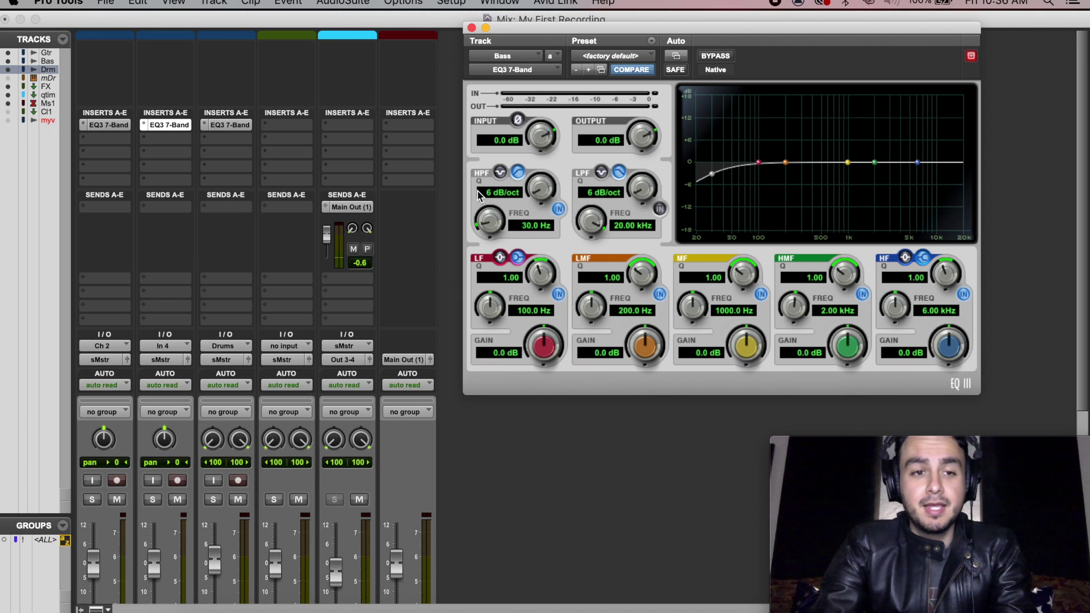
Enable the high-pass filter in the Drums EQ and set its frequency to 45.6 Hz.
left_click(243, 129)
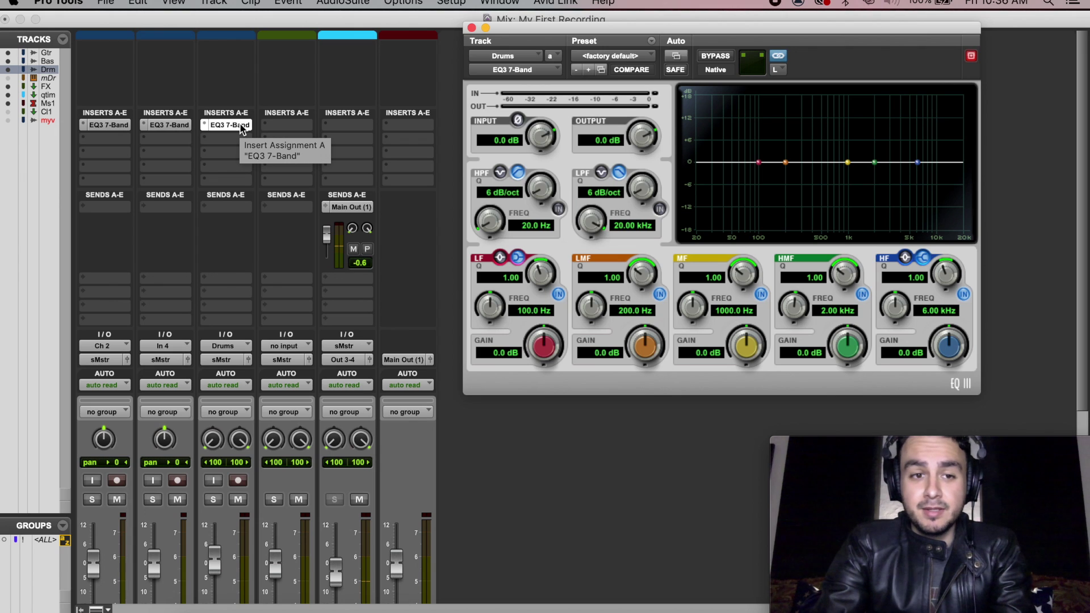
left_click(559, 209)
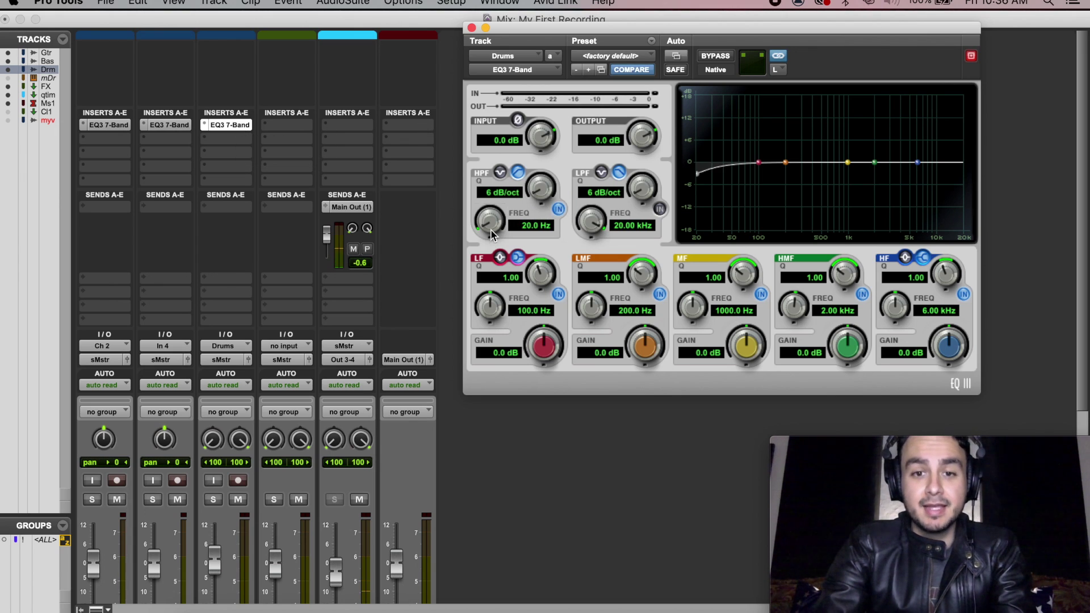
left_click_drag(491, 229, 482, 187)
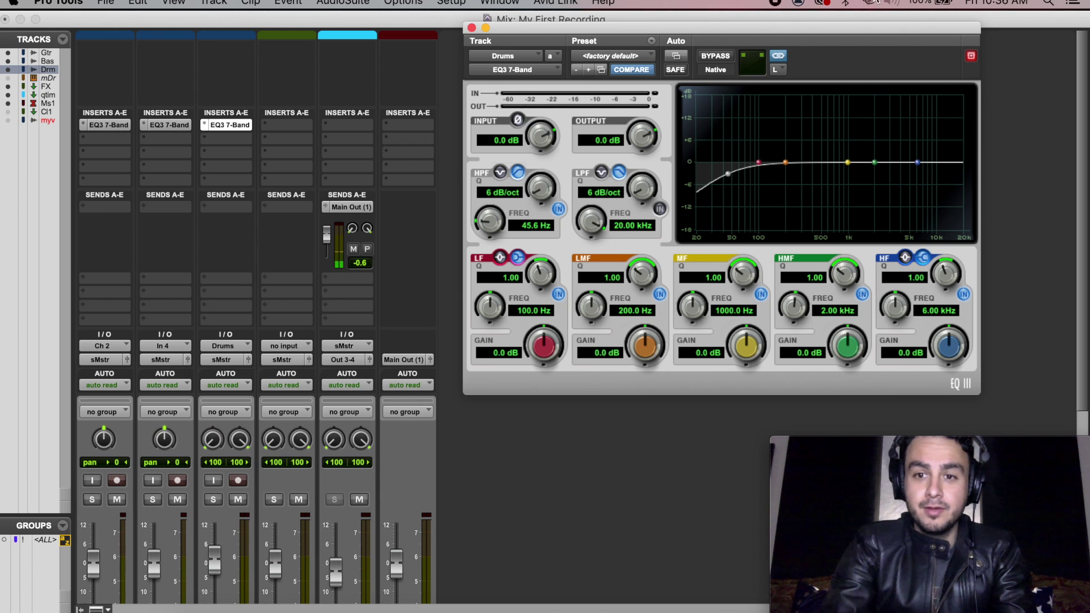
Shape the Drums EQ with LMF at 297.5 Hz, -0.1 dB, MF at 835.1 Hz, -8.9 dB, and LF at 167.3 Hz, 6.9 dB.
mouse_move(784, 166)
left_mouse_down()
mouse_move(801, 118)
mouse_move(800, 179)
mouse_move(850, 183)
mouse_move(849, 171)
mouse_move(805, 168)
left_mouse_up()
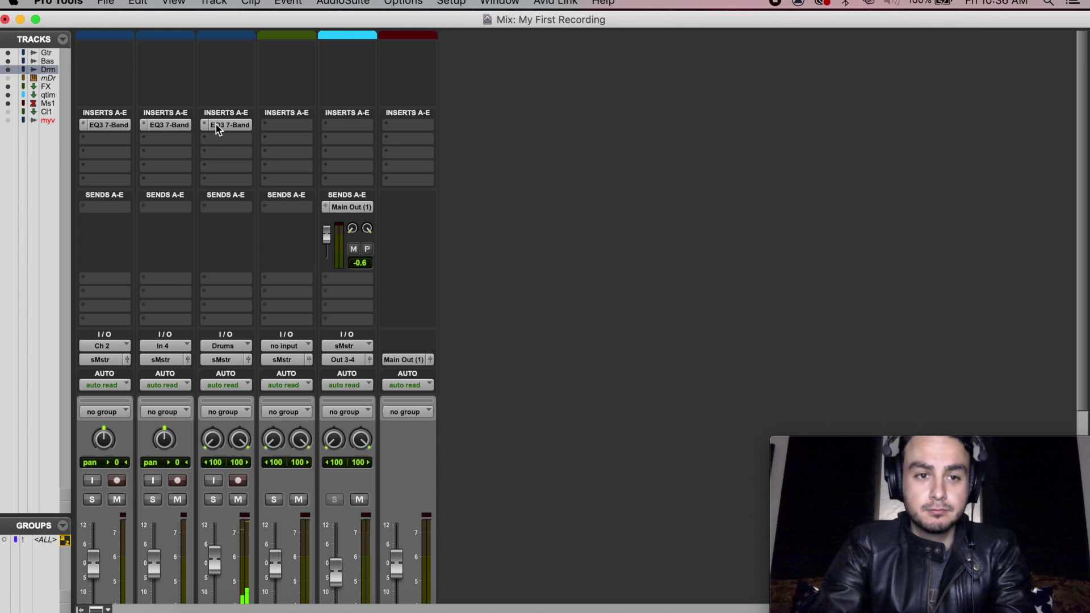
left_click(217, 125)
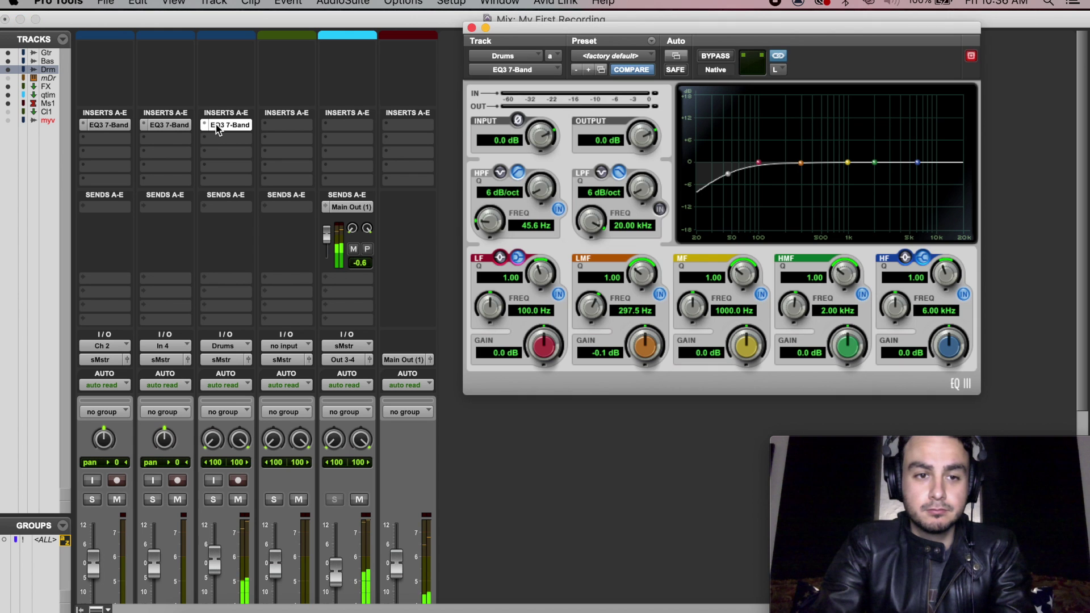
left_click_drag(847, 163, 840, 200)
left_click_drag(756, 153, 780, 141)
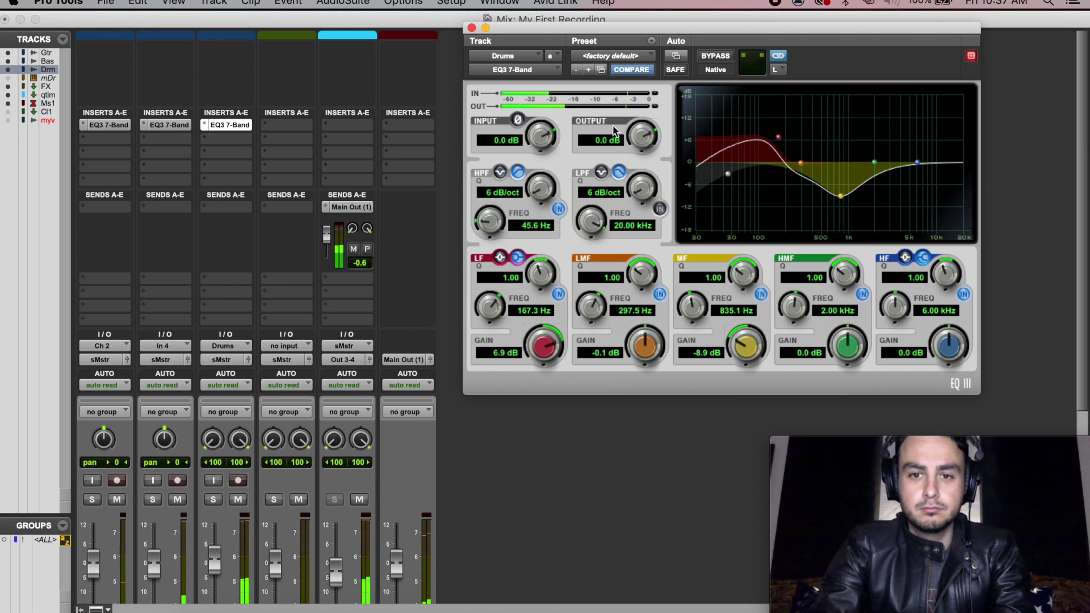
Set the Drums EQ input level to -0.1 dB and its output level to 0.8 dB.
left_click_drag(548, 135, 539, 170)
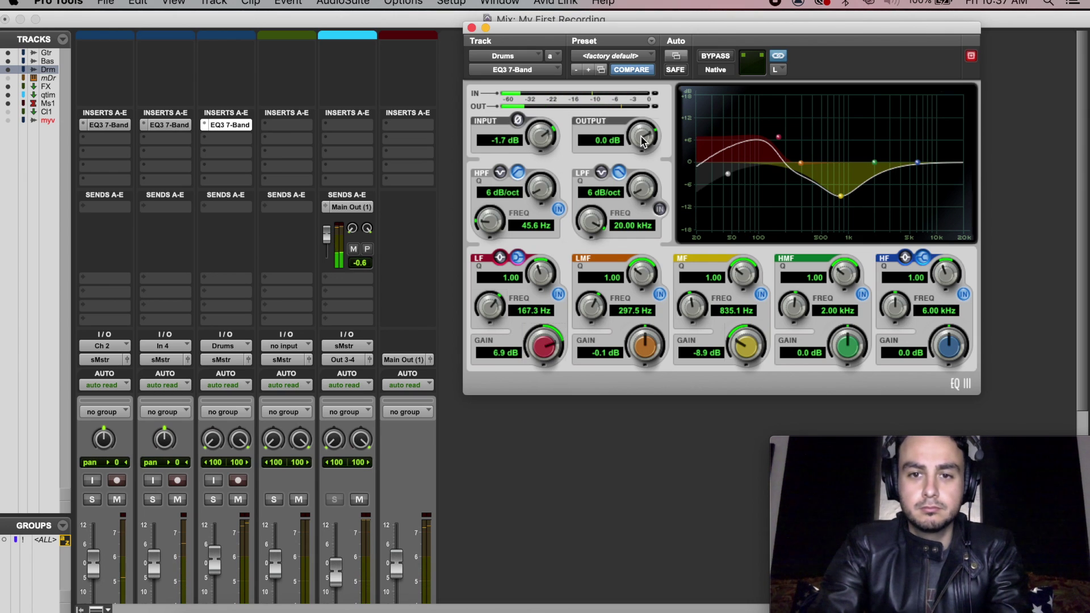
left_click_drag(643, 137, 644, 135)
left_click_drag(546, 130, 544, 106)
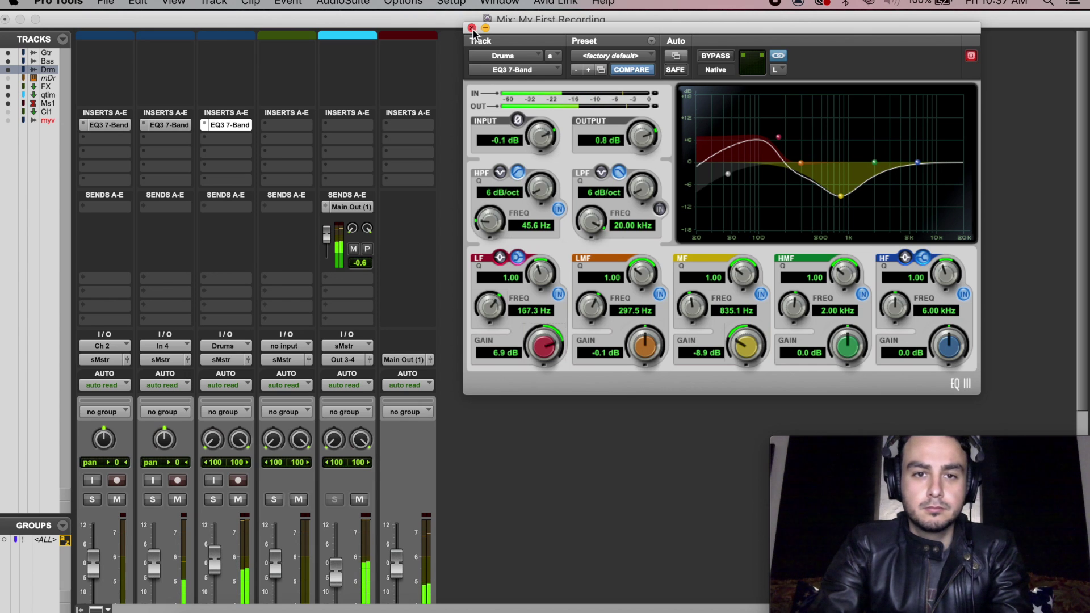
Shape the Bass EQ with MF at 671.3 Hz, -7.5 dB, LF at 110.3 Hz, 2.0 dB, and HMF at 2.75 kHz, 3.2 dB.
left_click(169, 125)
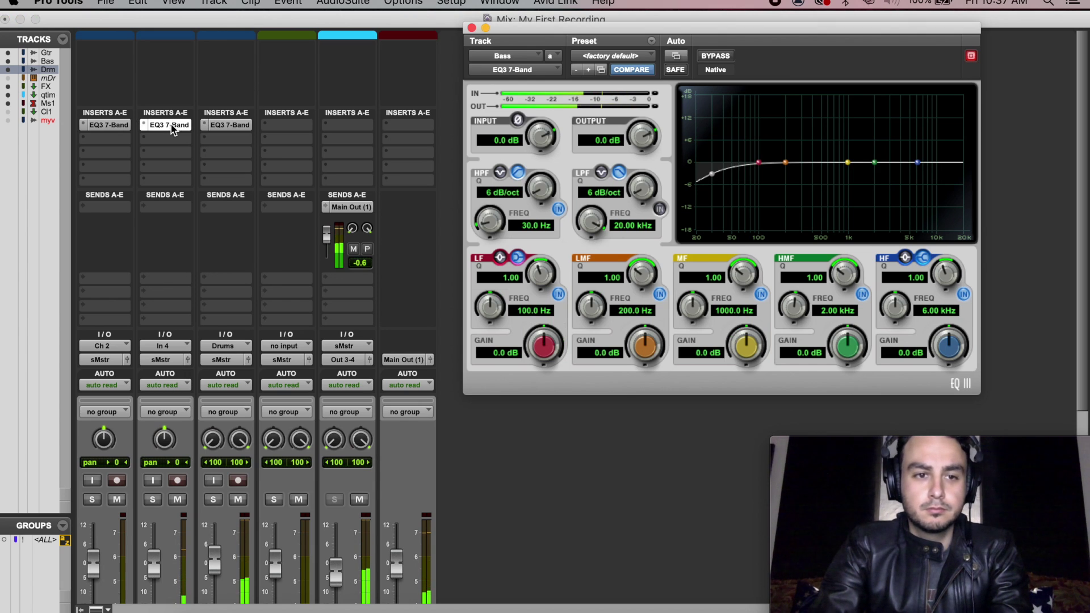
left_click_drag(848, 164, 834, 194)
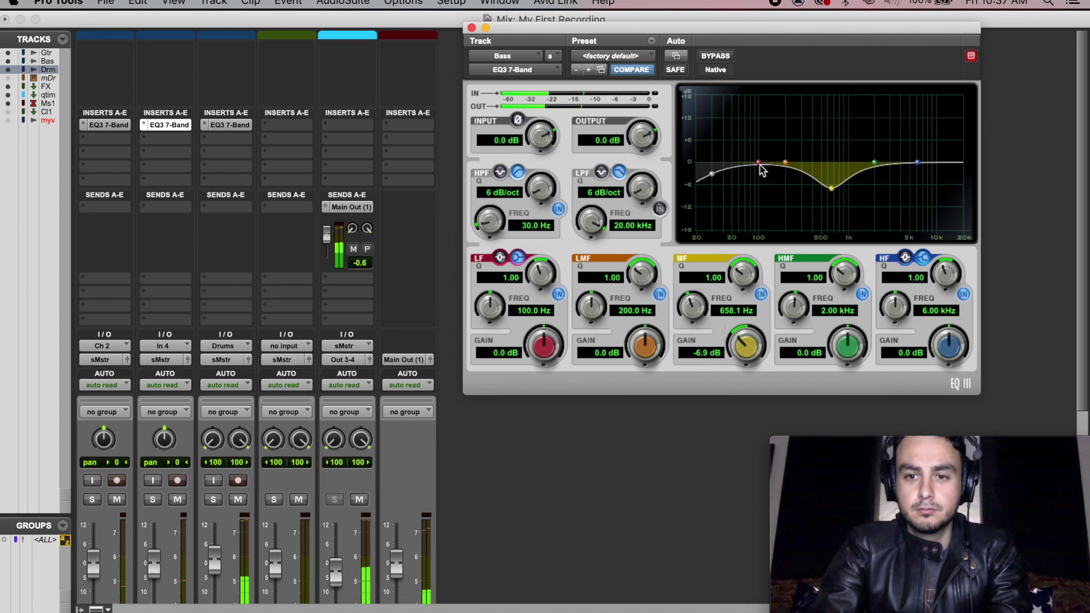
mouse_move(760, 161)
left_mouse_down()
mouse_move(761, 149)
mouse_move(764, 162)
left_mouse_up()
left_click_drag(833, 190, 833, 193)
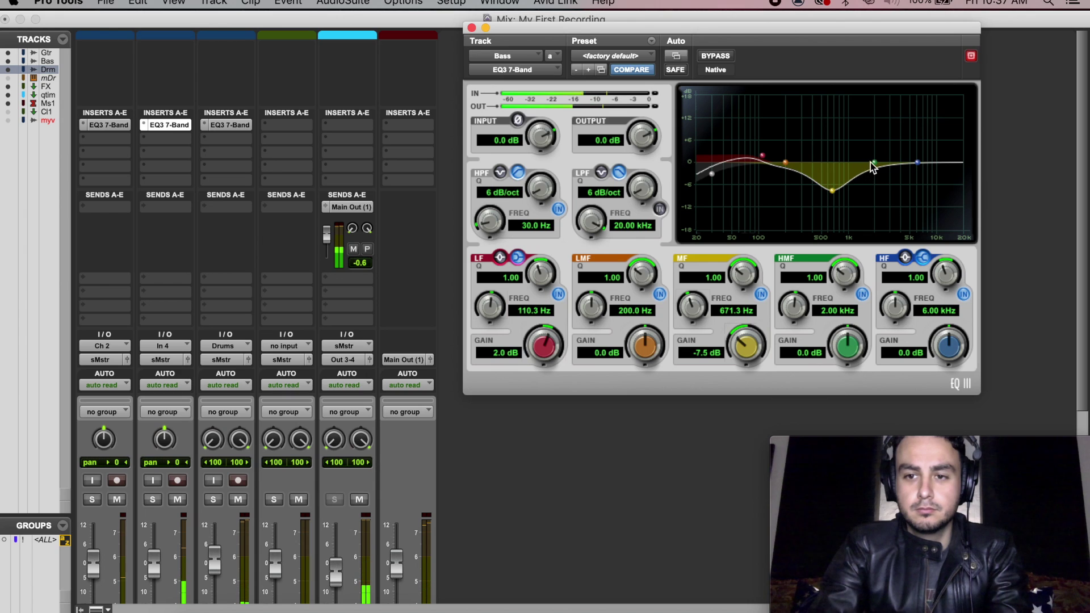
left_click_drag(875, 163, 888, 154)
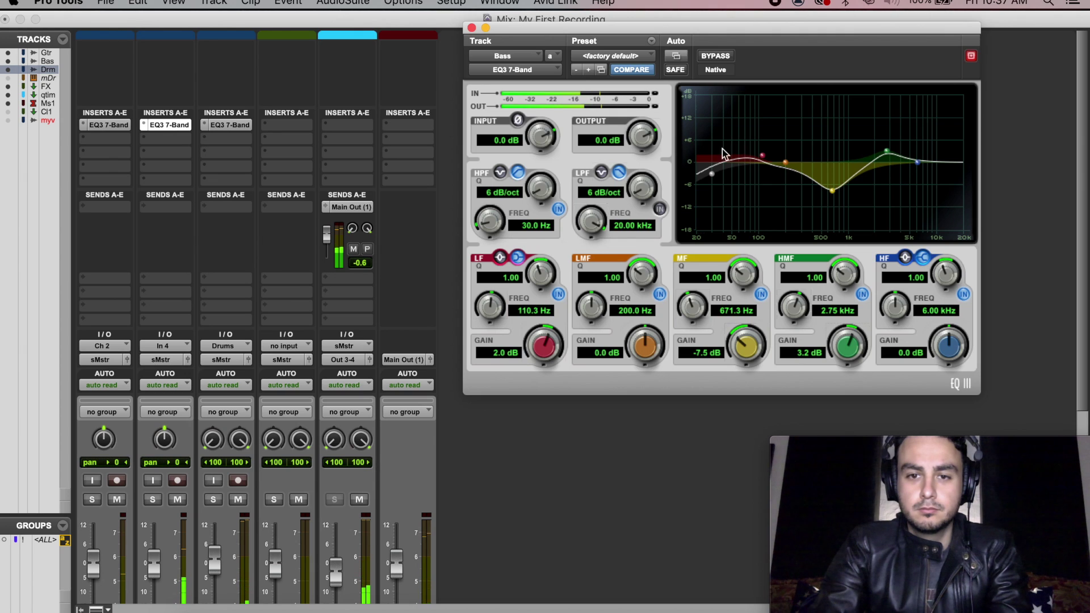
Set the Bass EQ's output to -0.9 dB, LF gain to 0.5 dB and LMF to 126.7 Hz at 2.6 dB, and close it.
left_click_drag(646, 141, 642, 155)
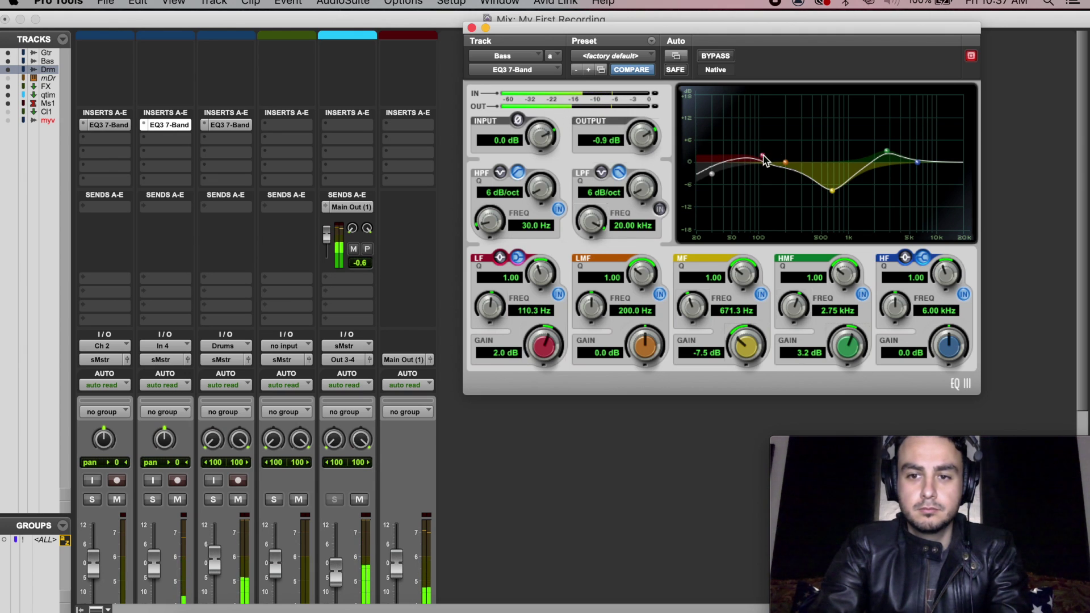
left_click_drag(763, 156, 764, 161)
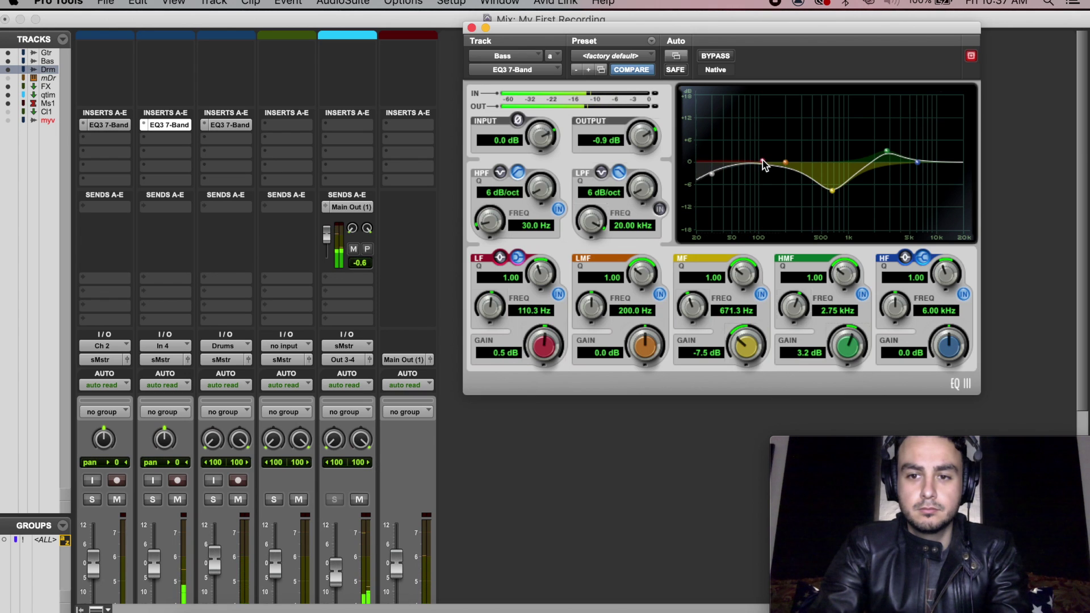
left_click_drag(787, 166, 770, 158)
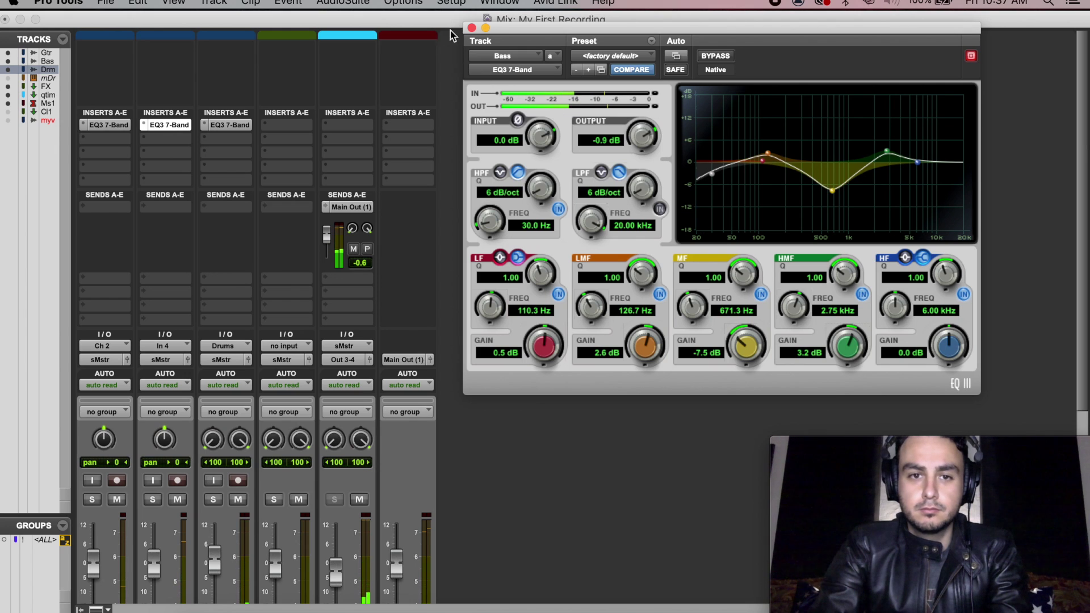
left_click(472, 28)
Open the Guitar track's EQ and shape its MF band at 3.22 kHz with a Q of 0.51 and -2.6 dB gain.
left_click(103, 129)
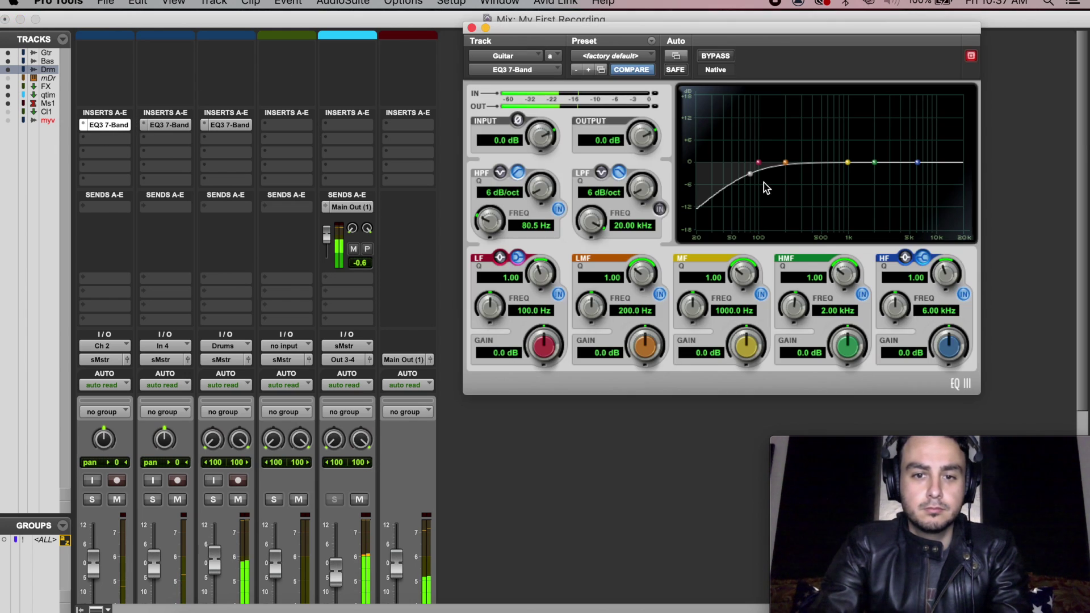
left_click_drag(848, 164, 894, 182)
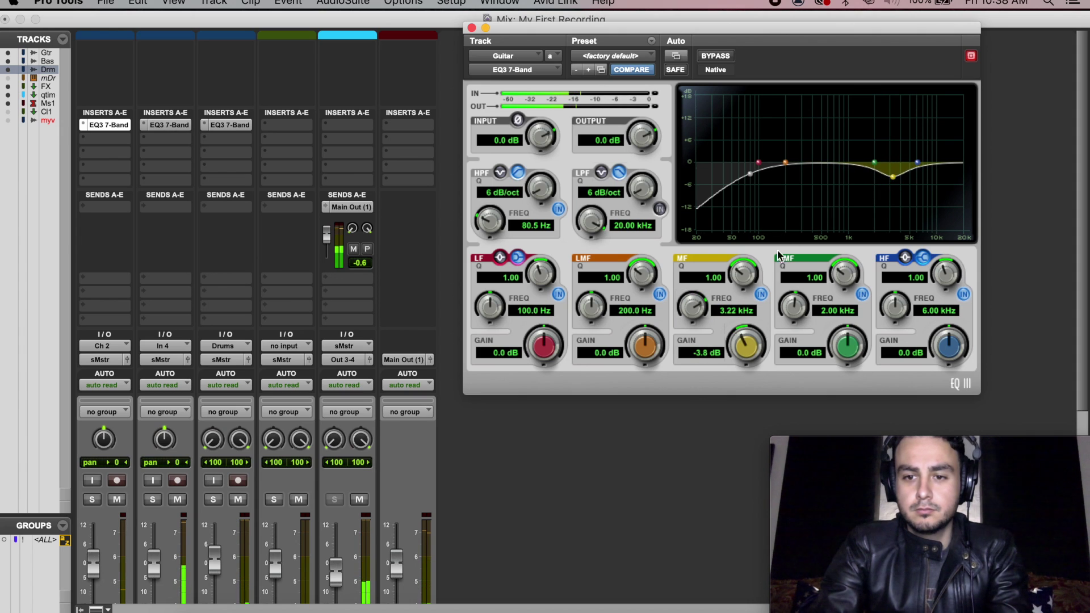
left_click_drag(741, 279, 737, 302)
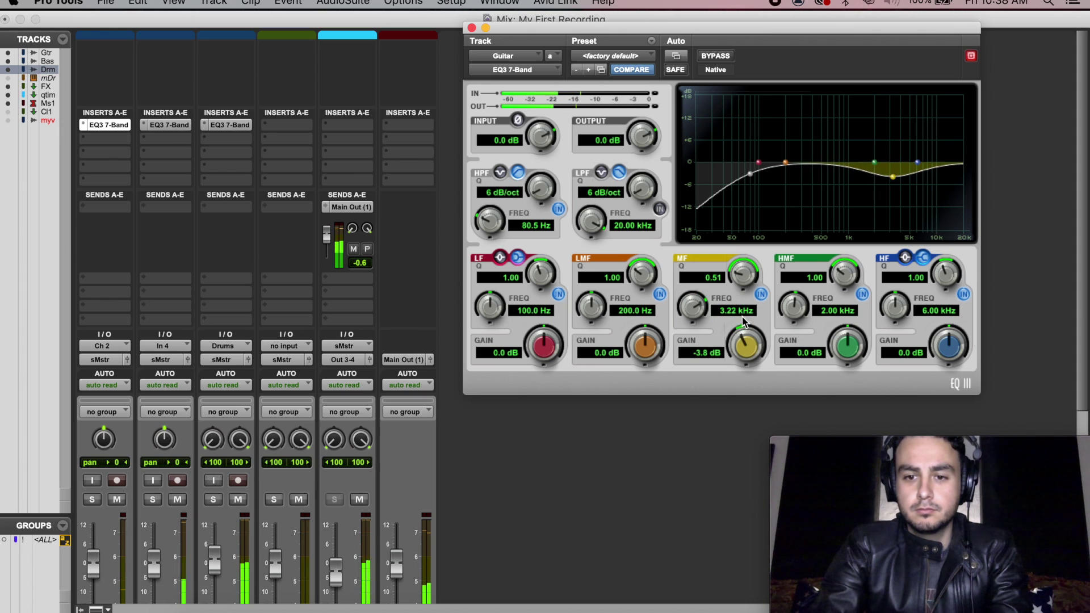
left_click_drag(745, 347, 746, 339)
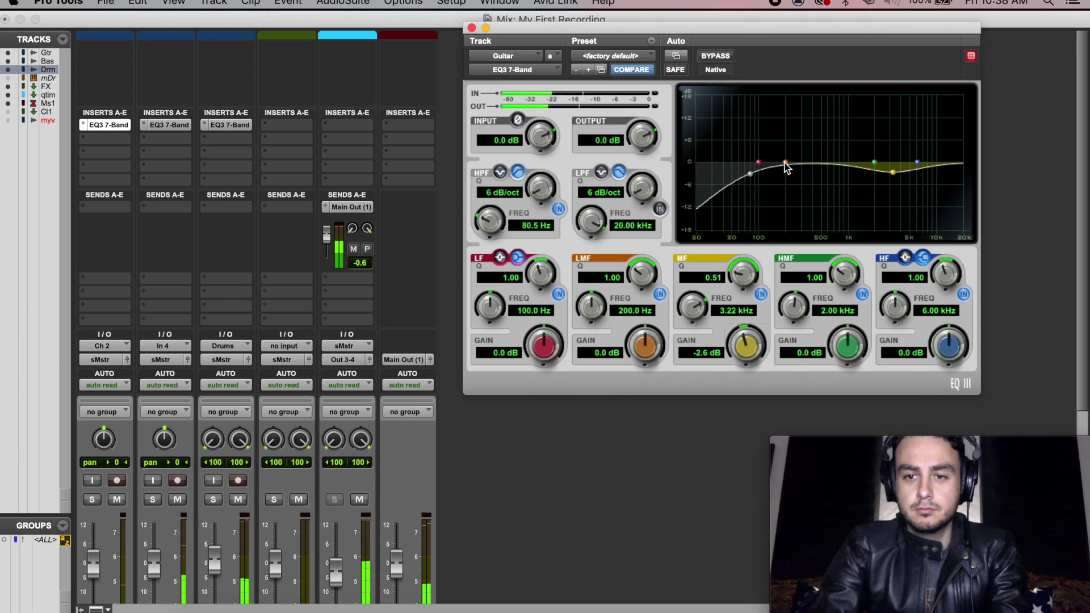
Set the Guitar EQ's LMF to 196.1 Hz, -5.5 dB, HMF to 940.7 Hz, -3.8 dB, MF Q to 1.28 and output to 2.7 dB, and close it.
left_click_drag(787, 164, 785, 184)
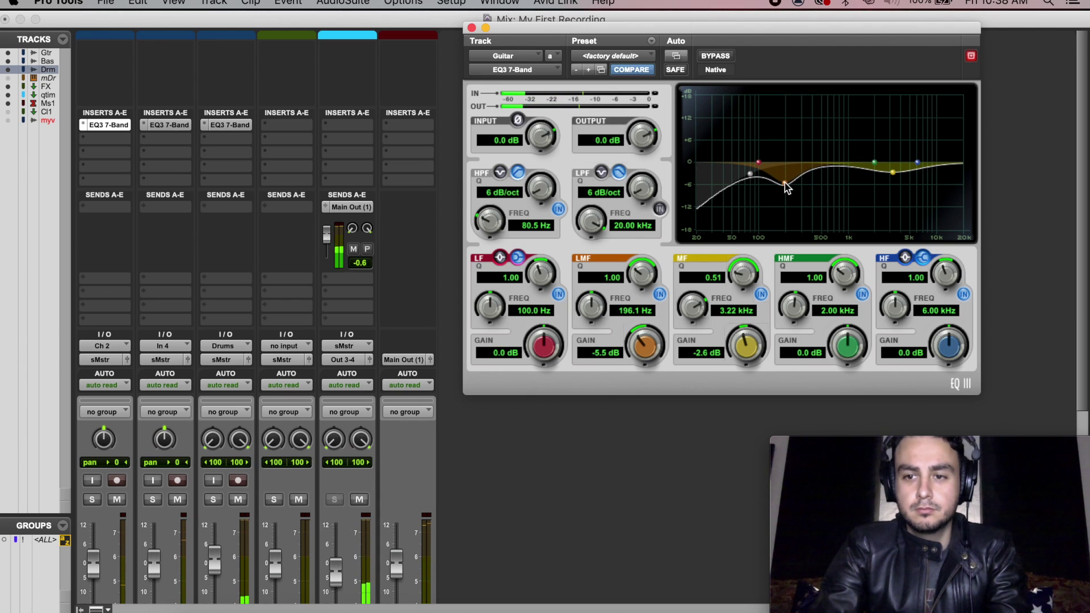
left_click_drag(870, 167, 847, 180)
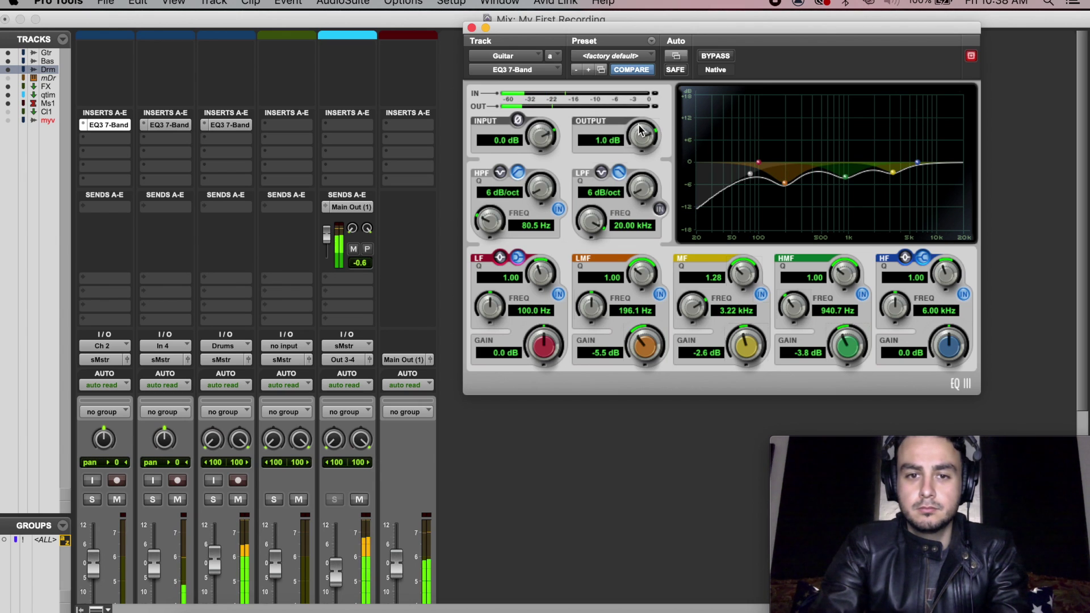
left_click_drag(639, 113, 639, 111)
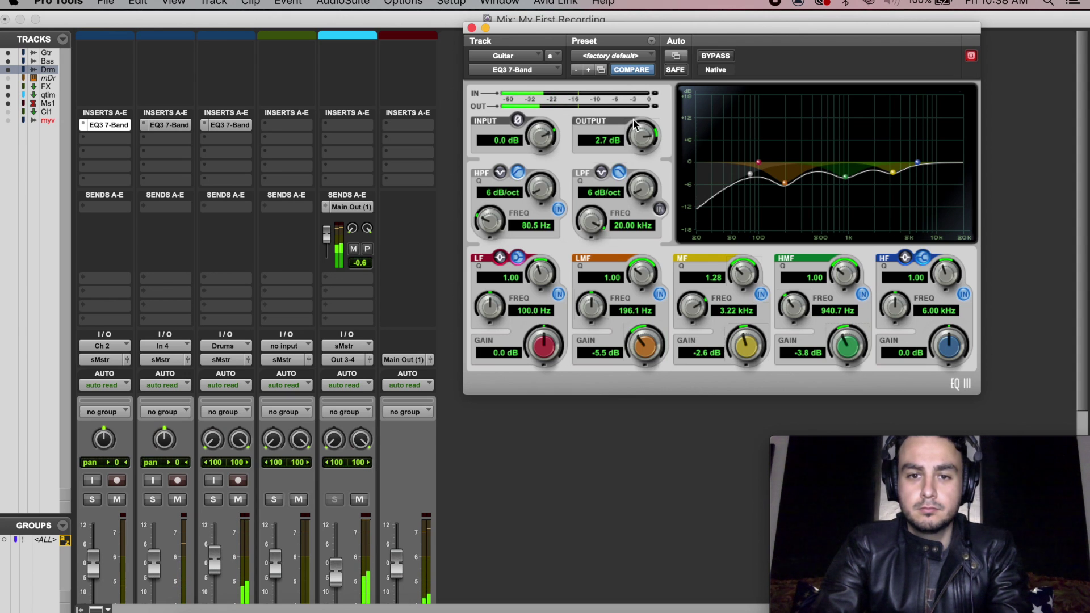
left_click(471, 28)
Lower the Drums track's volume fader slightly so it sits level with the Guitar and Bass faders.
scroll(353, 366, "down", 10)
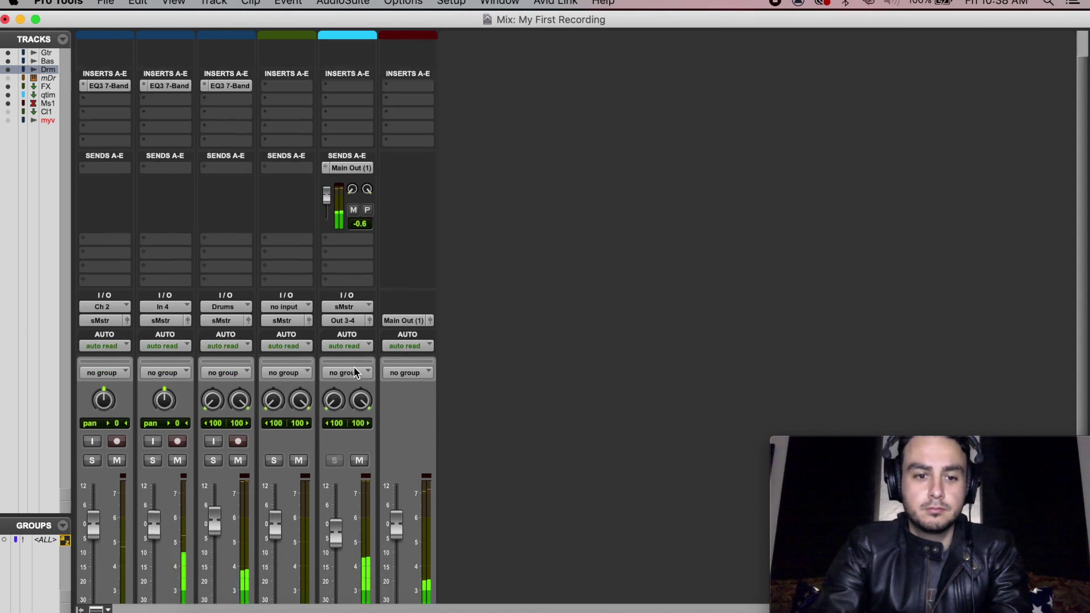
scroll(284, 355, "up", 2)
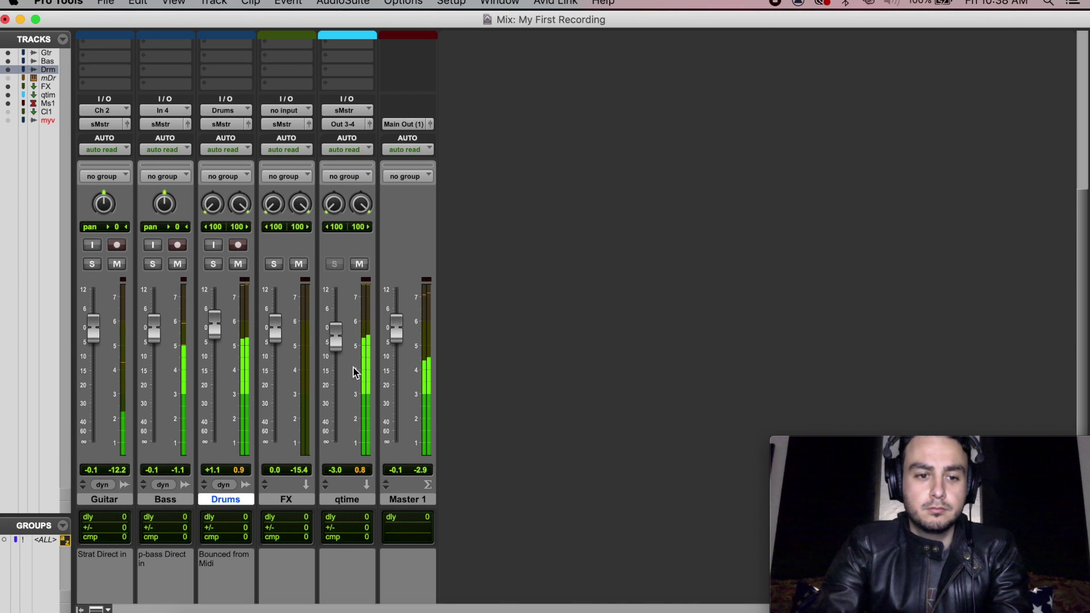
left_click_drag(213, 335, 214, 339)
scroll(159, 149, "up", 10)
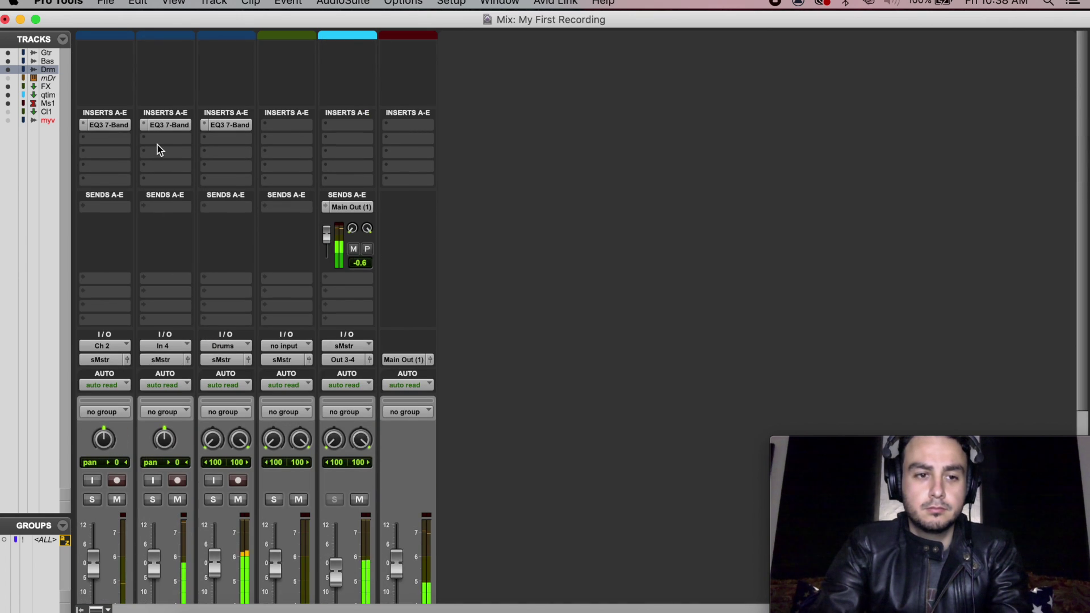
Review the EQ settings on the Bass track and open the Drums track's EQ.
left_click(165, 125)
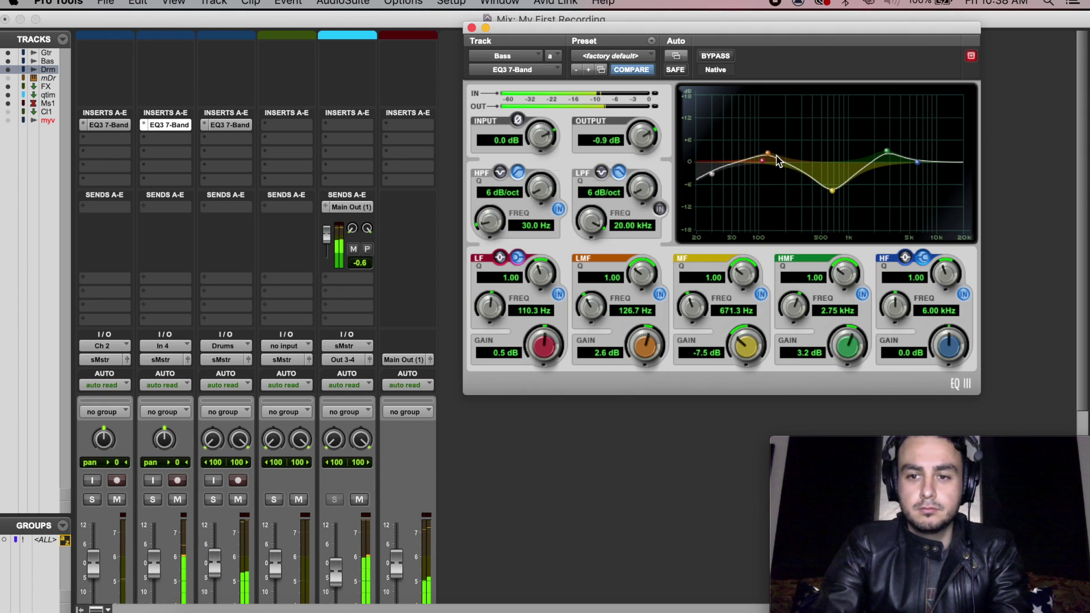
left_click(227, 126)
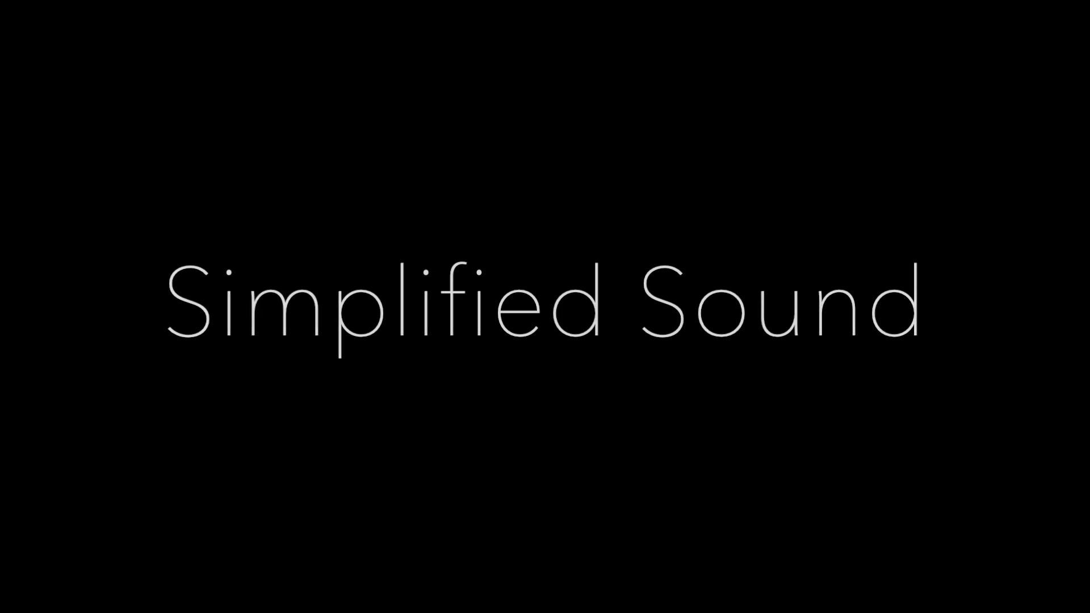